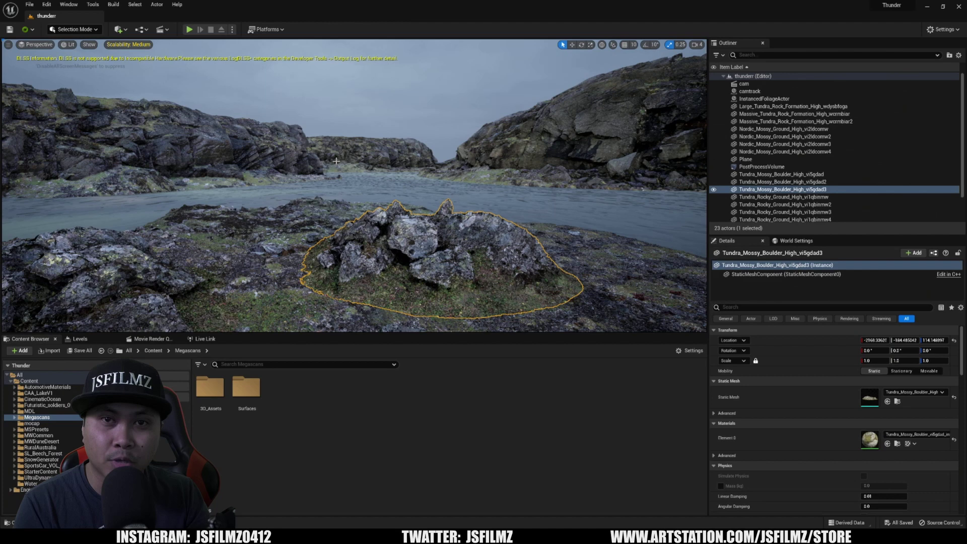
Look up the Geometry Script plugin in the project's plugin list to check that it is enabled.
left_click(47, 4)
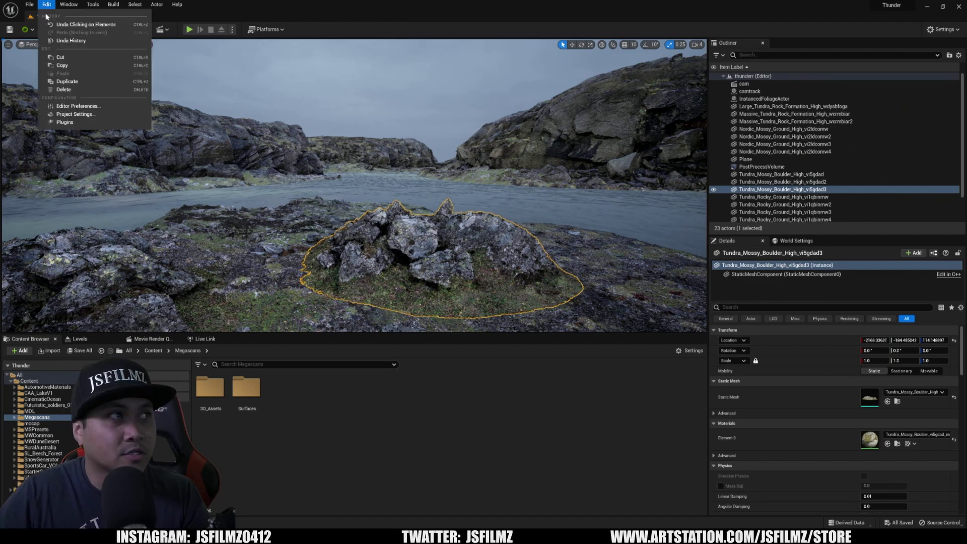
left_click(94, 122)
left_click(162, 86)
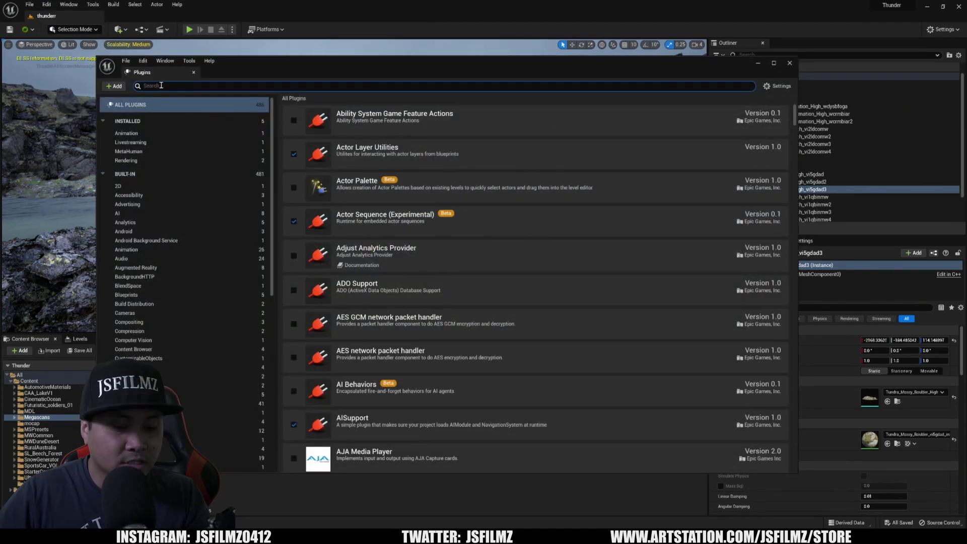
type("geometry sc")
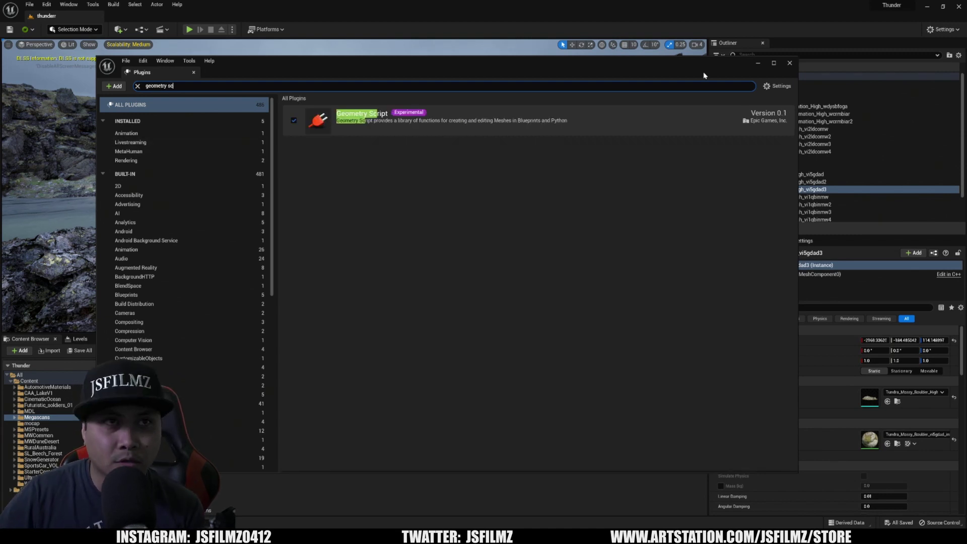
left_click(789, 63)
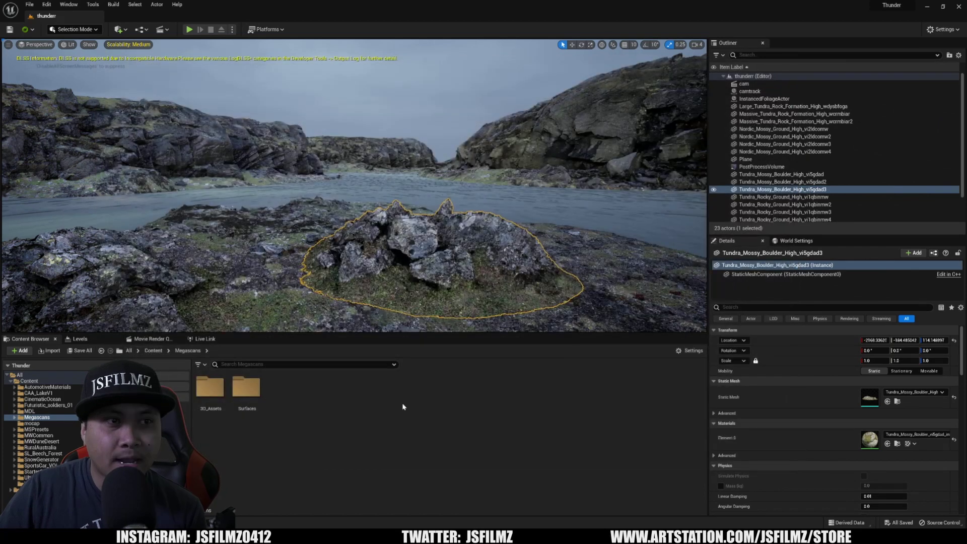
Place the BP_SnowGenerator blueprint from the SnowGenerator/BP content folder in the level, on the ground beside the mossy boulder.
left_click(154, 350)
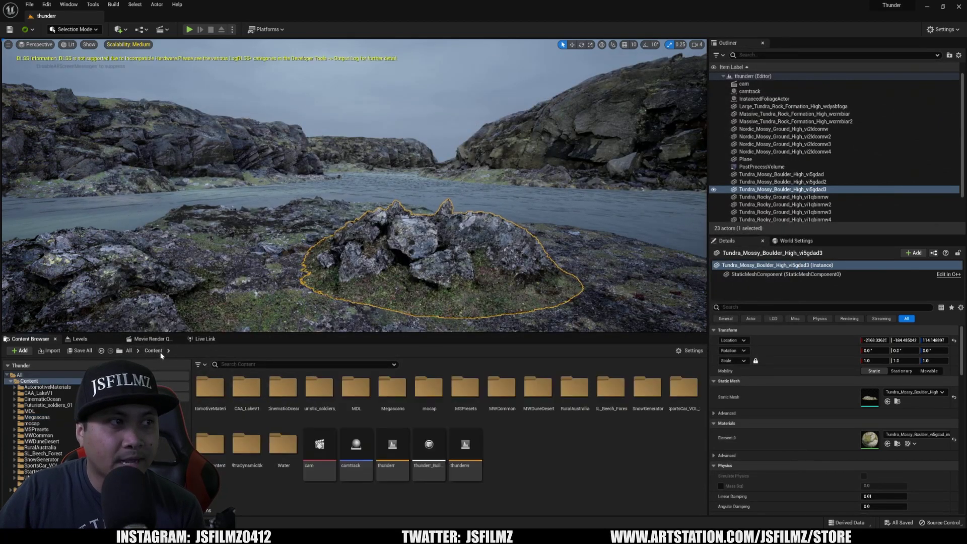
double_click(654, 410)
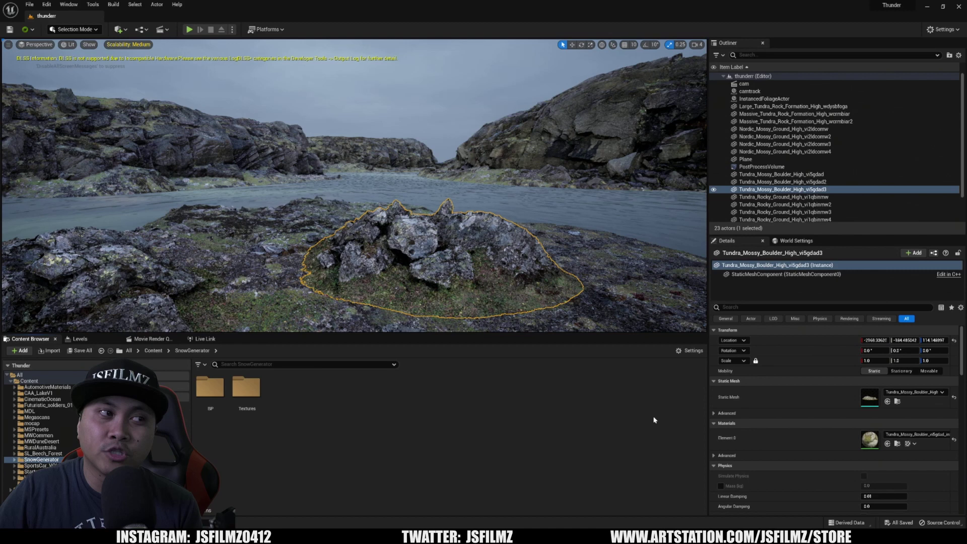
double_click(210, 389)
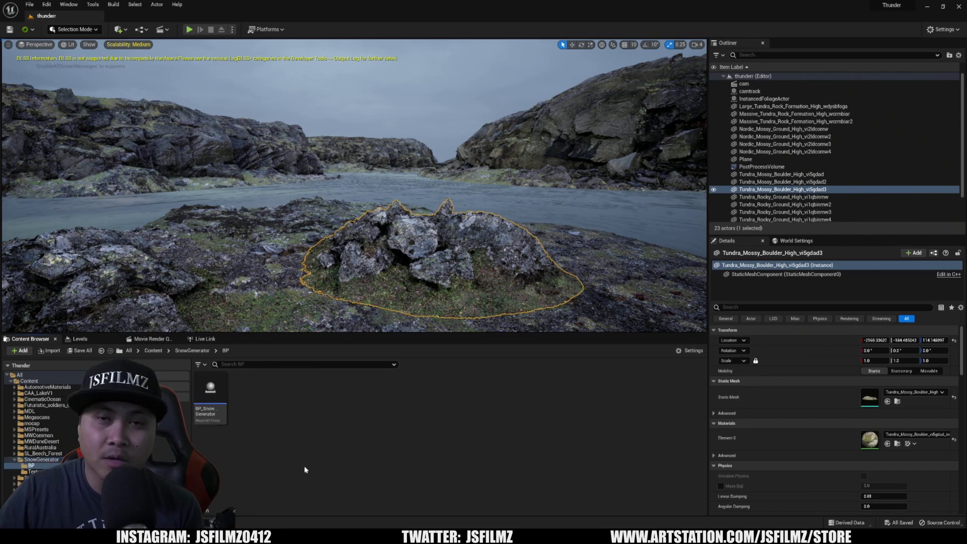
left_click(210, 398)
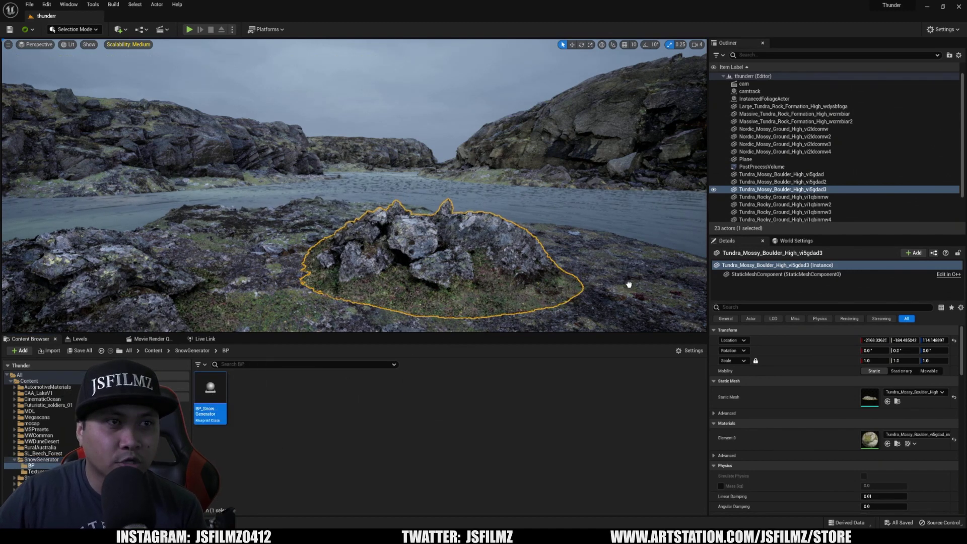
left_click_drag(629, 285, 611, 307)
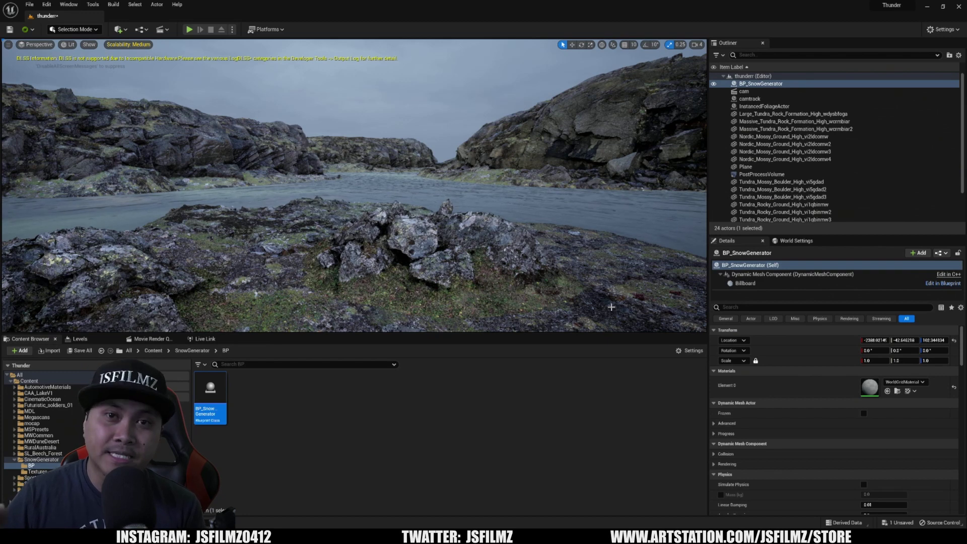
Show the editor icons in the viewport and raise the snow generator above the ground to a Z location of about 149.
right_click_drag(584, 280, 583, 280)
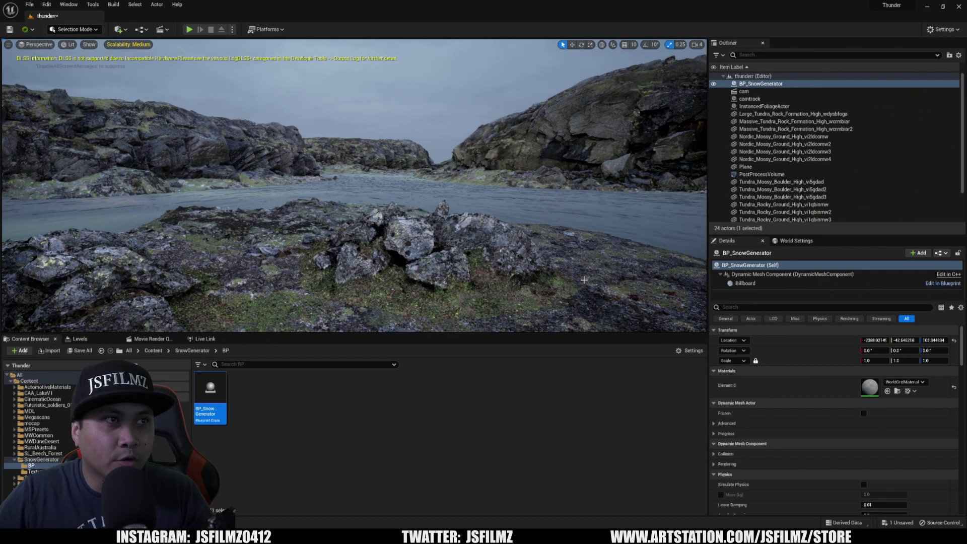
key("g")
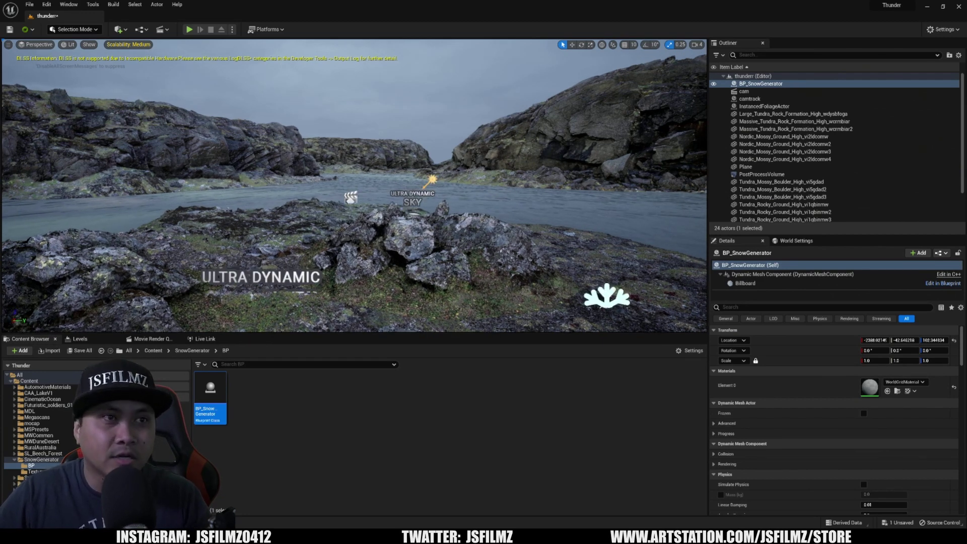
key("w")
left_click_drag(608, 285, 599, 241)
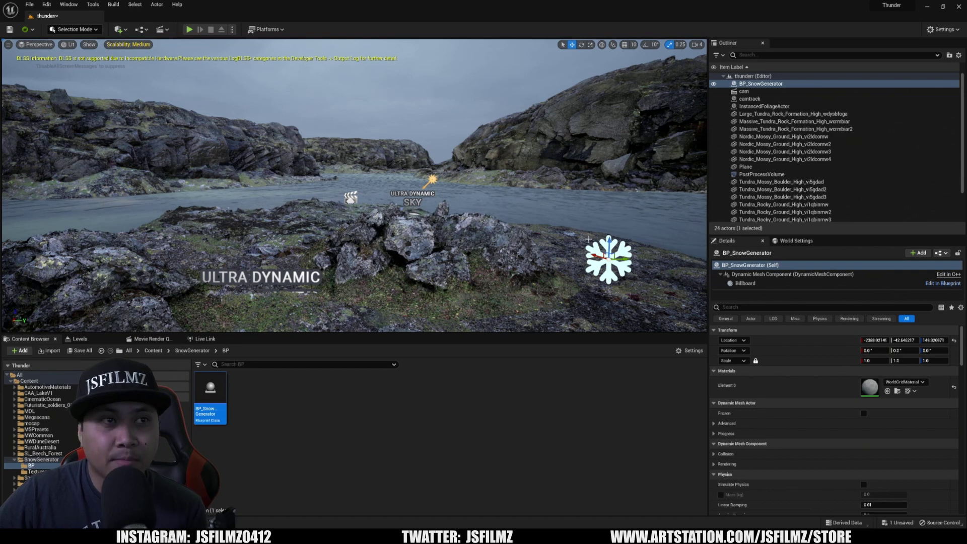
Add one element to the snow generator's array of meshes that receive snow and pick Tundra_Mossy_Boulder_High_vi5gdad3 from the scene.
scroll(826, 393, "down", 8)
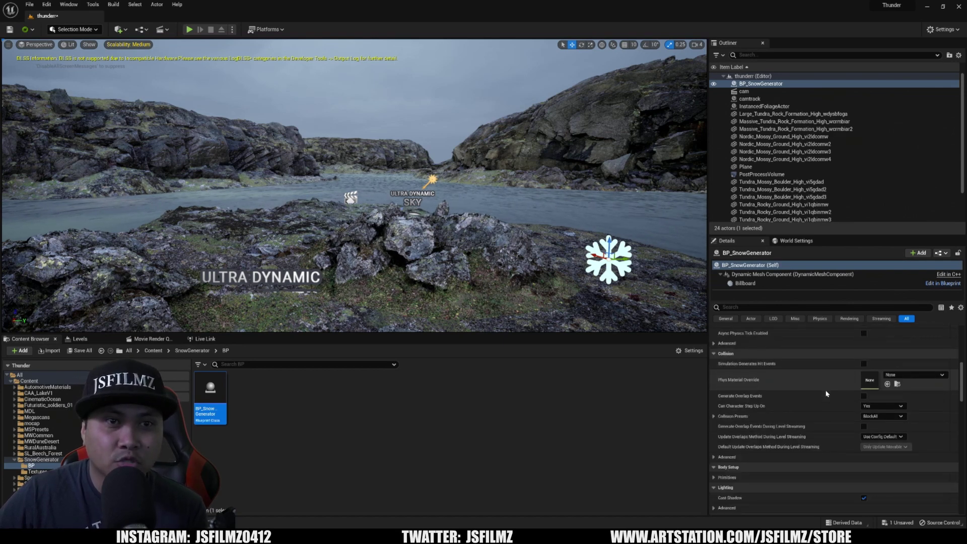
scroll(826, 392, "down", 6)
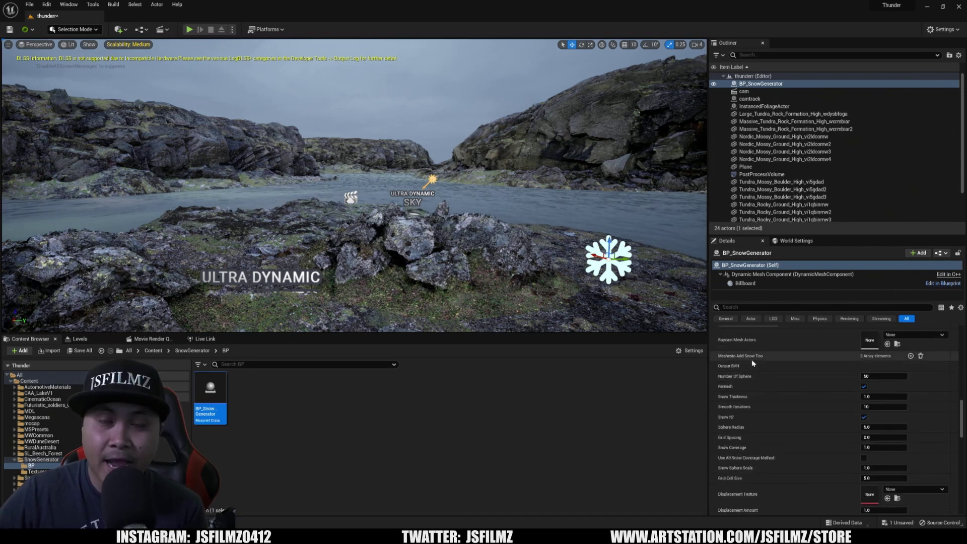
scroll(753, 363, "up", 1)
left_click(911, 380)
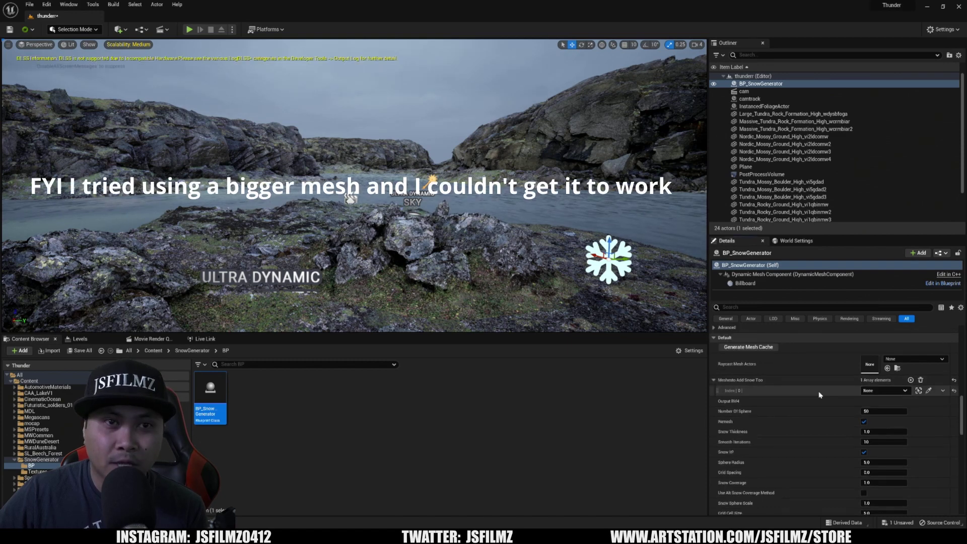
left_click(928, 390)
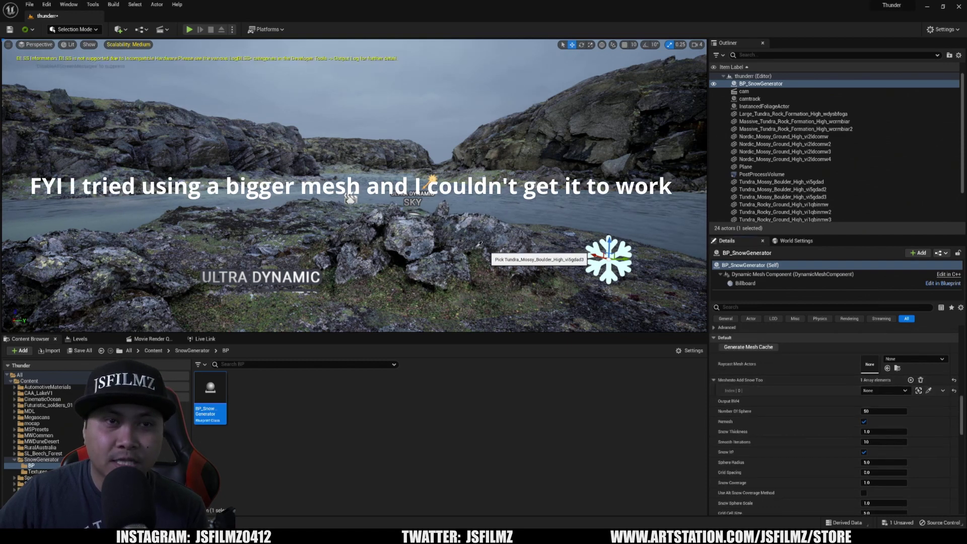
left_click(427, 240)
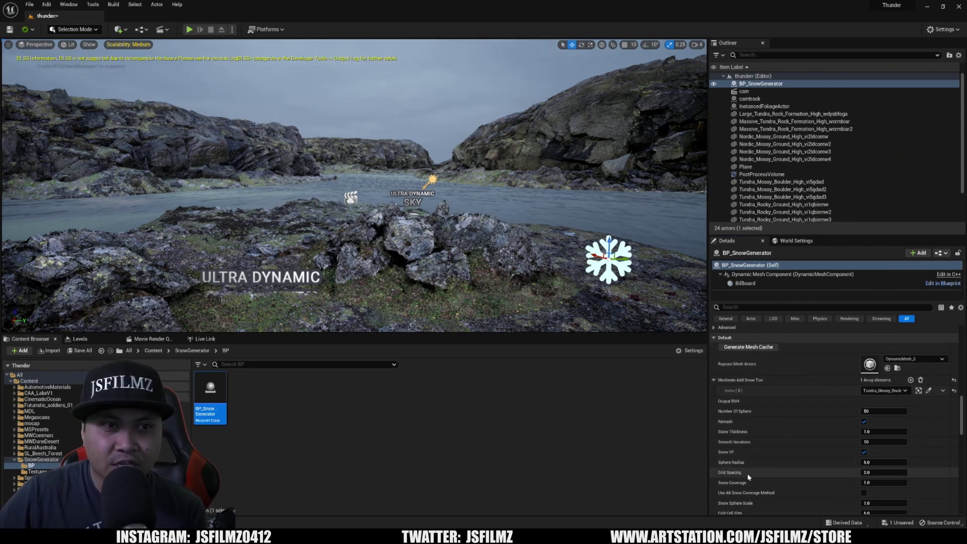
Set the snow generator's Grid Spacing to 5.
left_click(879, 473)
type("5")
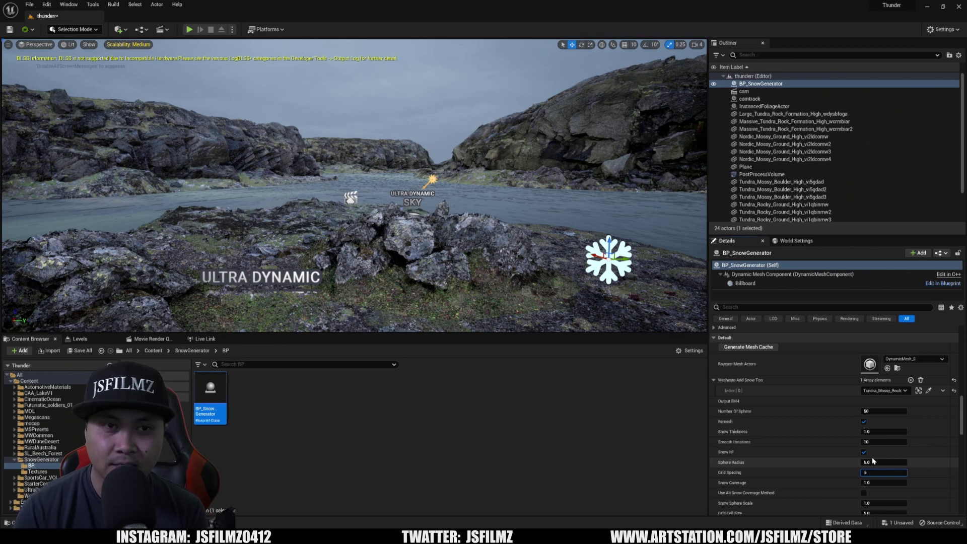
key("Return")
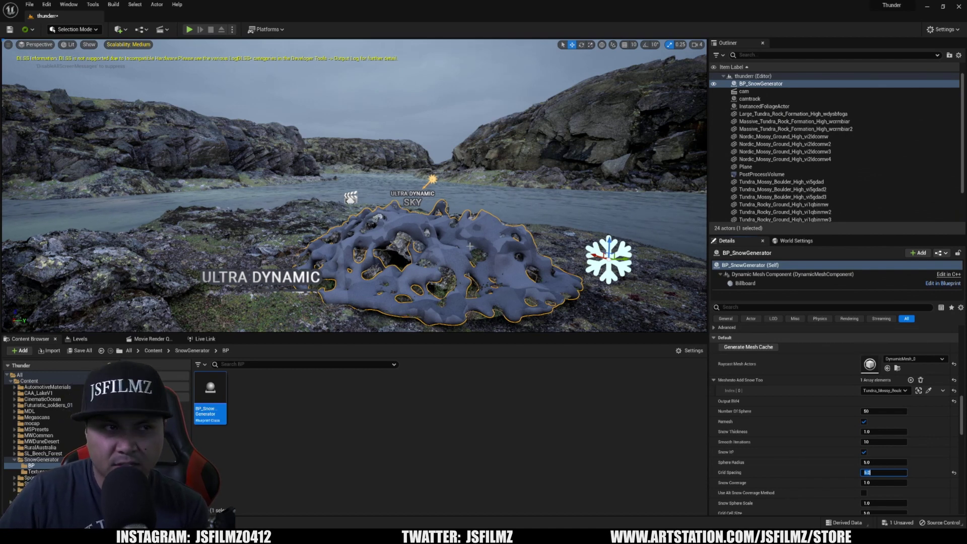
Search Bridge for snow and view the Trampled Snow surface's details, then return to the level.
left_click_drag(962, 421, 962, 348)
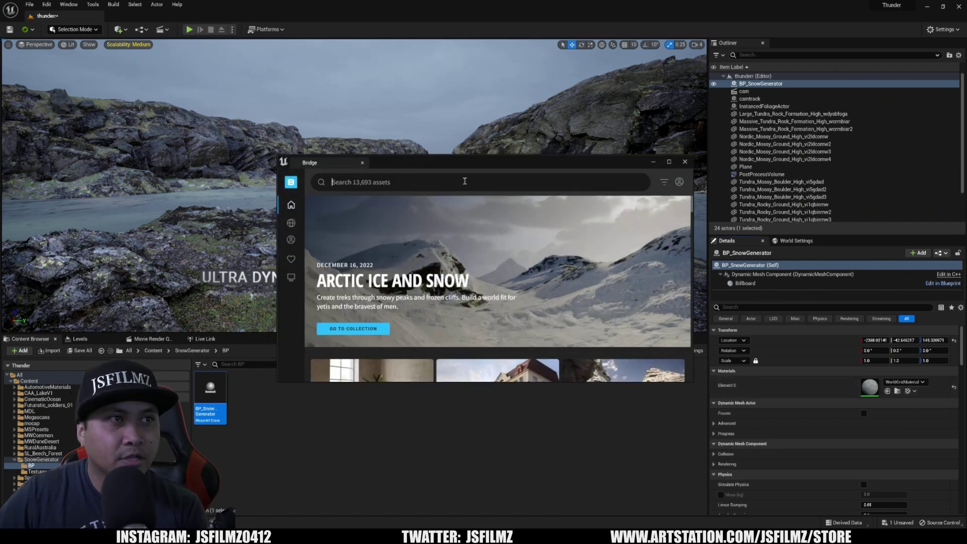
left_click(464, 181)
type("snow")
key("Return")
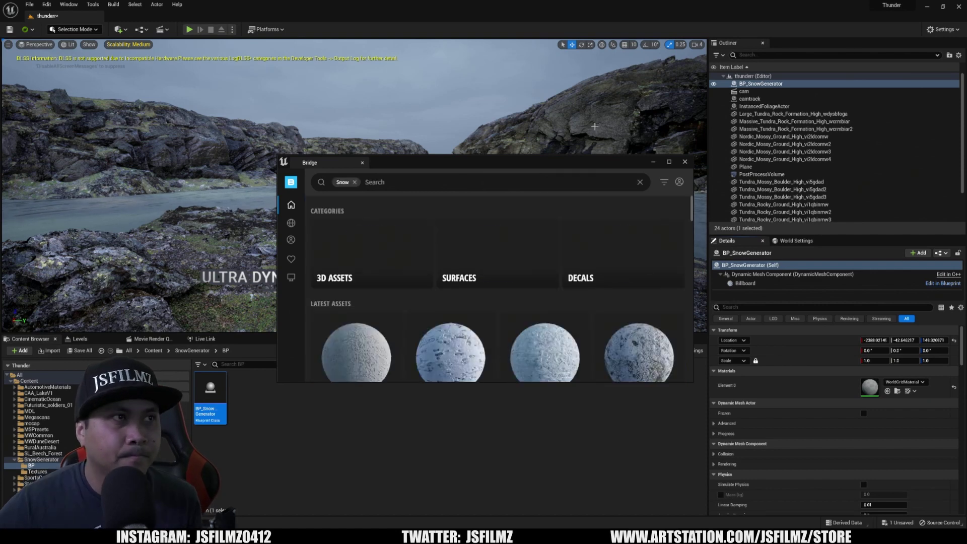
scroll(501, 302, "down", 3)
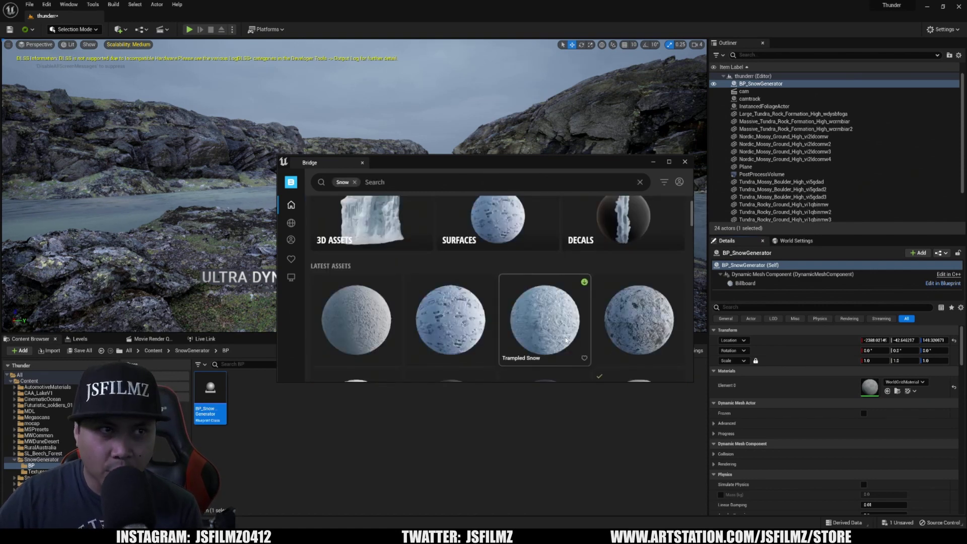
scroll(543, 289, "down", 1)
left_click(543, 289)
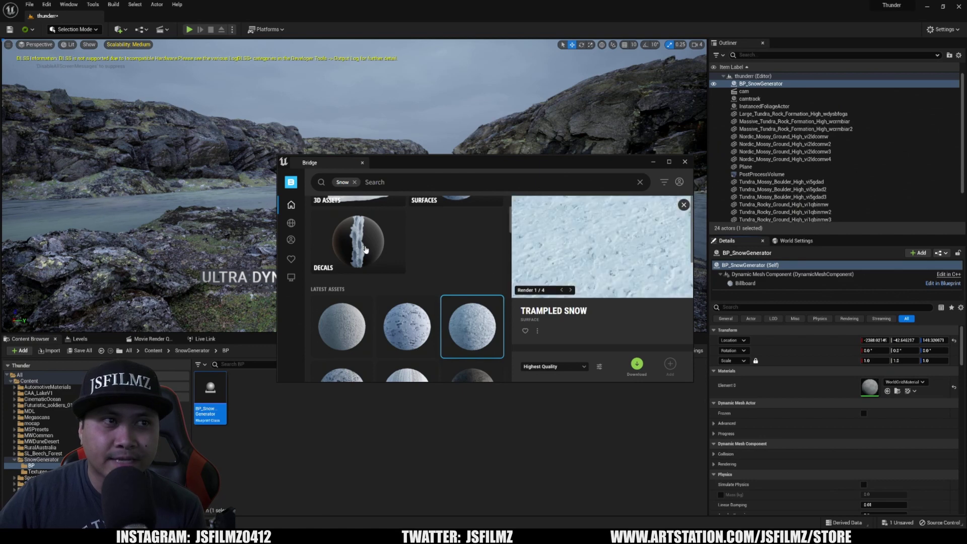
left_click(654, 162)
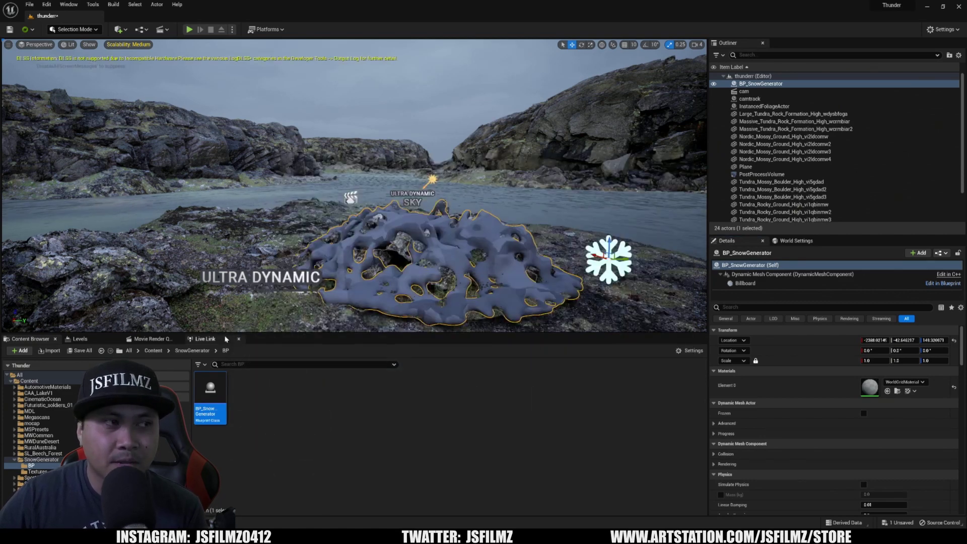
Assign the Trampled Snow material instance from the Megascans/Surfaces folder to the snow generator's material Element 0.
left_click(153, 350)
double_click(392, 388)
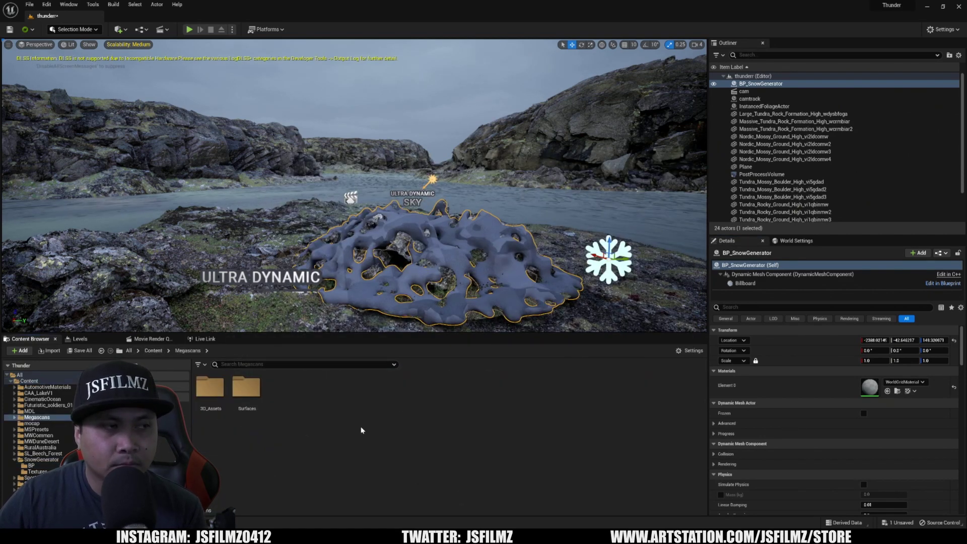
double_click(246, 388)
double_click(211, 390)
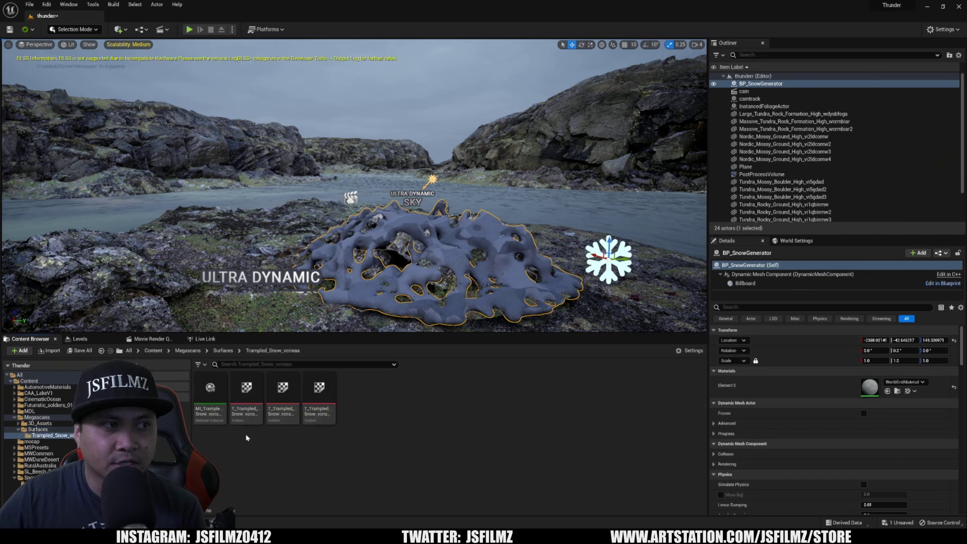
left_click(211, 389)
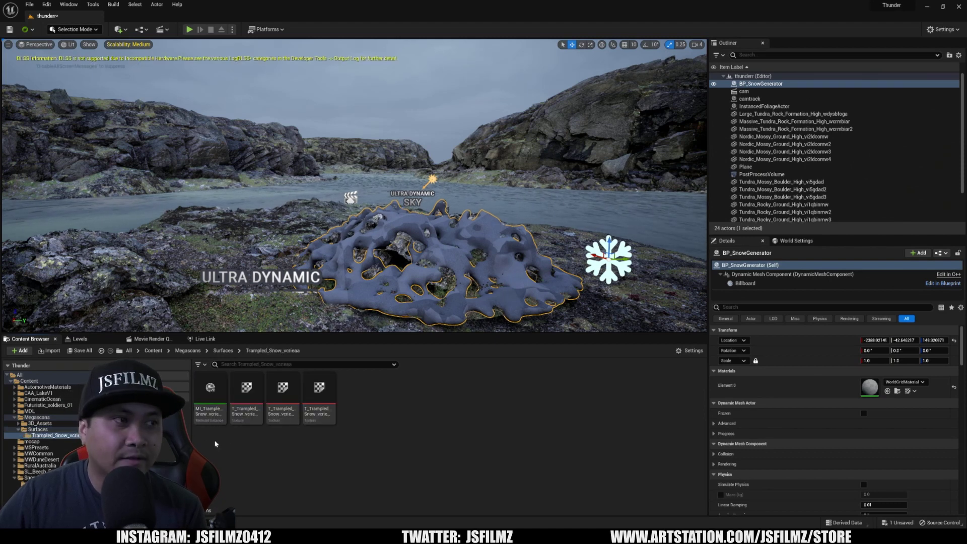
left_click_drag(211, 393, 873, 390)
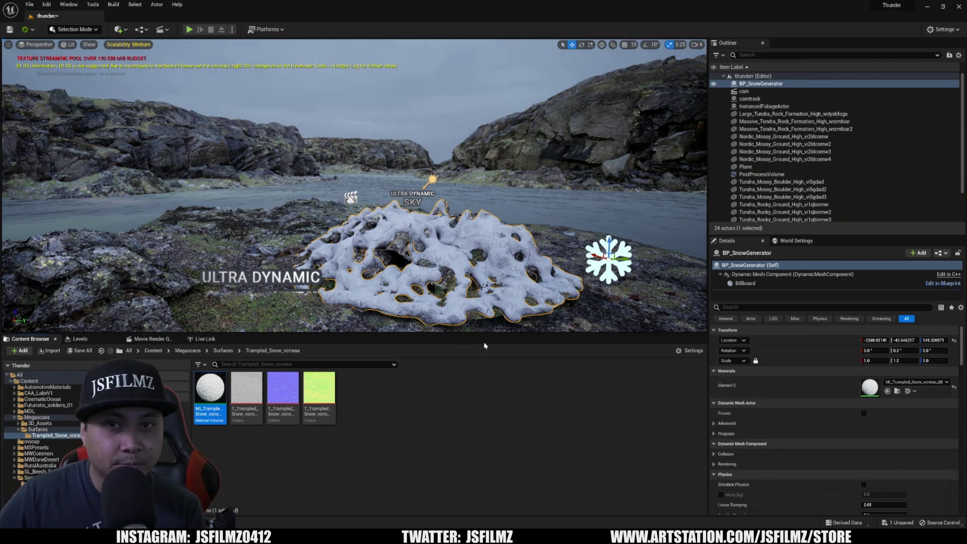
Locate the boulder mesh's asset folder and assign its vi5gdad_8K_Displacement texture as the snow generator's Displacement Texture.
left_click(444, 274)
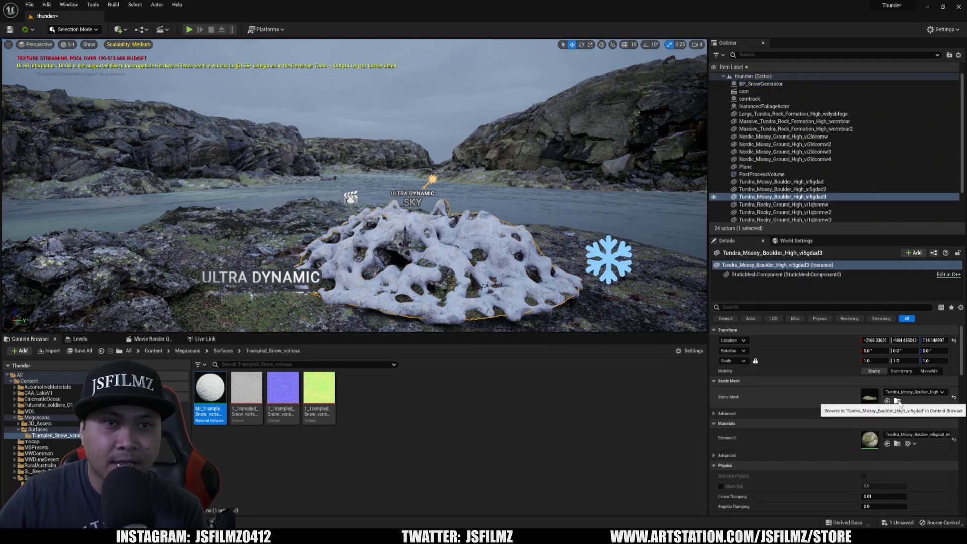
left_click(895, 403)
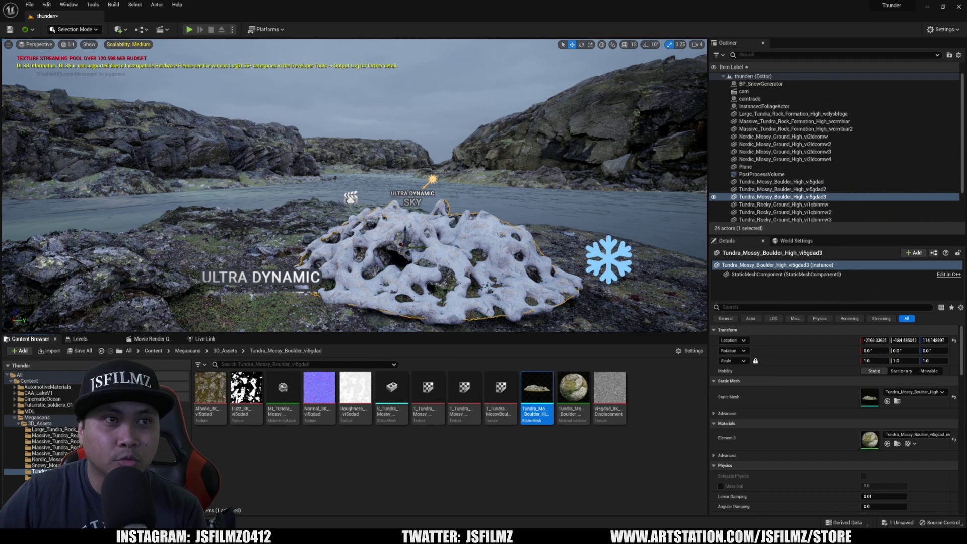
left_click(607, 247)
scroll(856, 388, "down", 1)
scroll(856, 388, "down", 3)
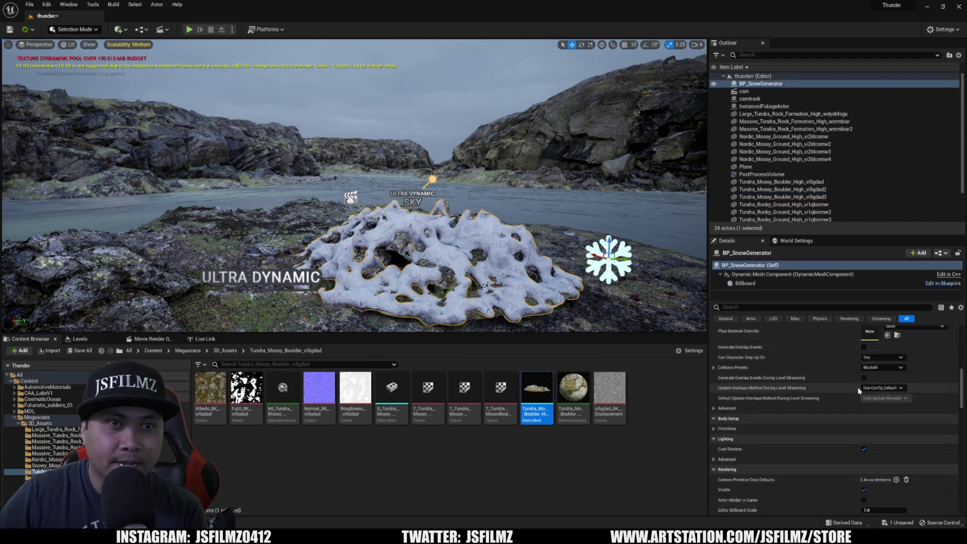
scroll(859, 391, "down", 5)
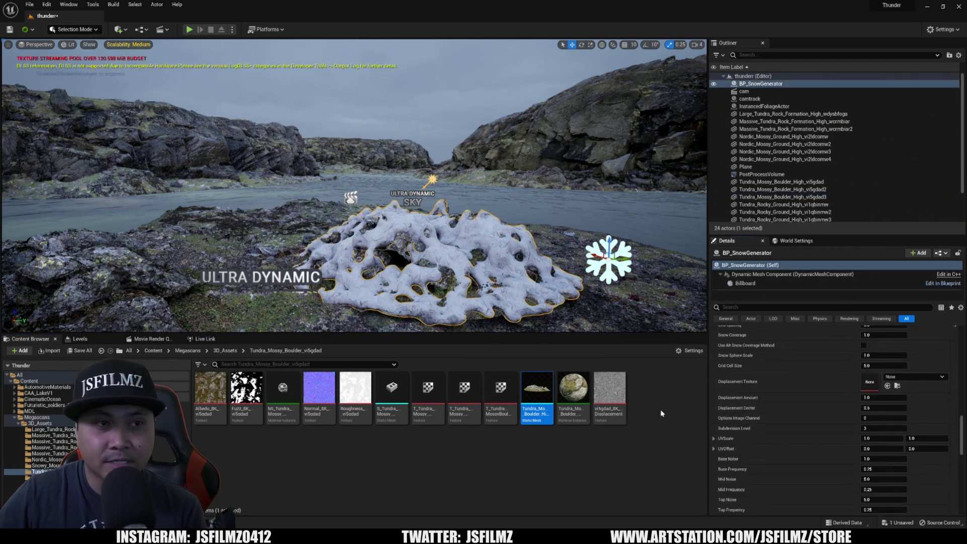
left_click_drag(609, 395, 812, 382)
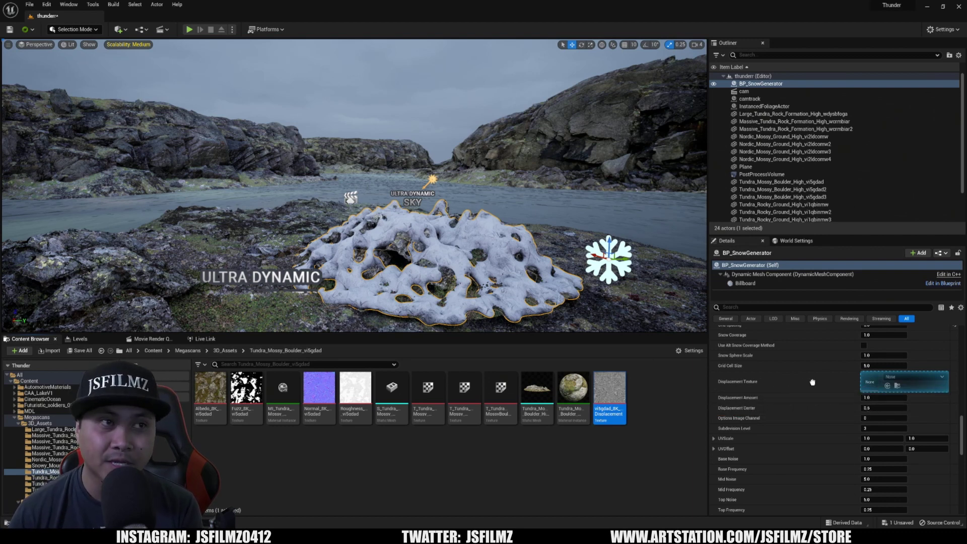
left_click_drag(812, 383, 812, 382)
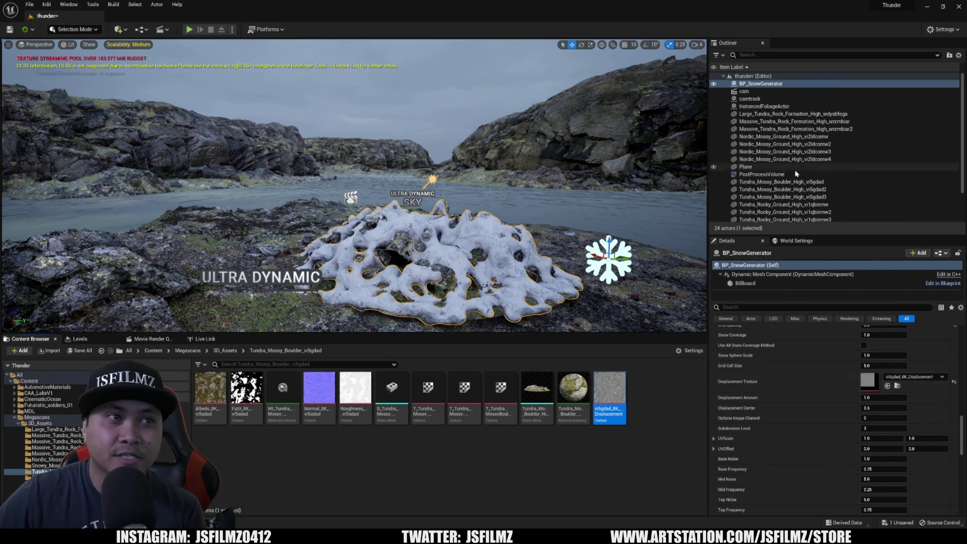
Hide the editor icons to inspect the snow-covered boulder and bring the snow generator's snow parameters into view.
right_click_drag(548, 247, 551, 252)
key("g")
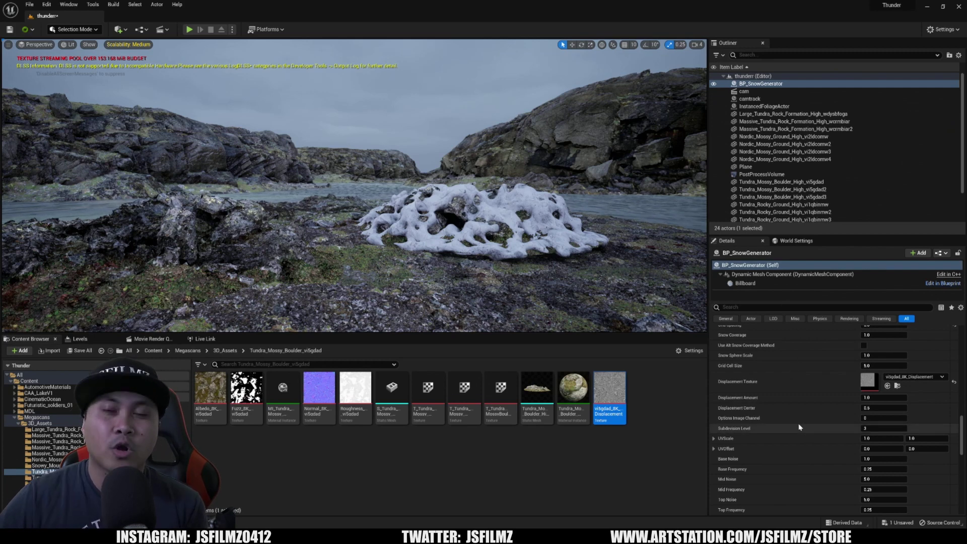
mouse_move(962, 434)
left_mouse_down()
mouse_move(963, 377)
mouse_move(963, 416)
left_mouse_up()
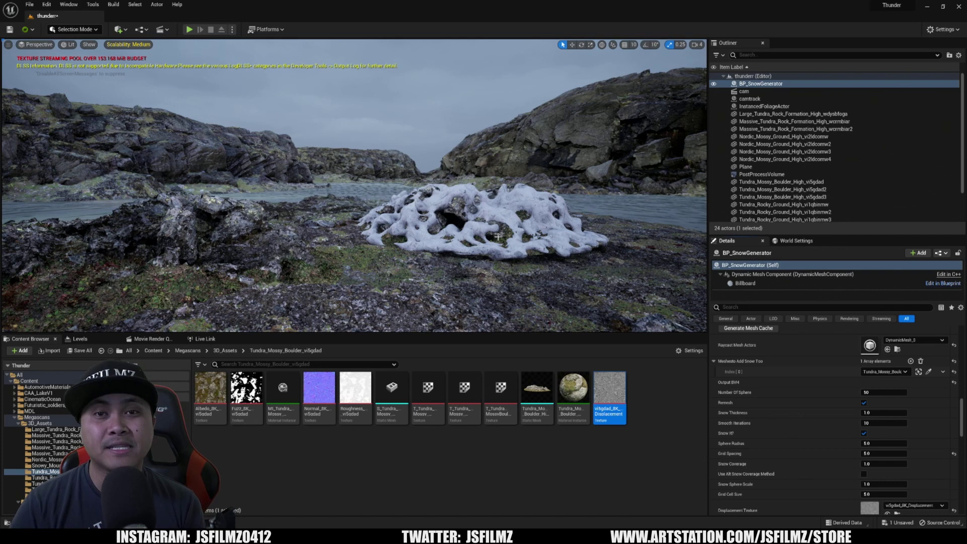